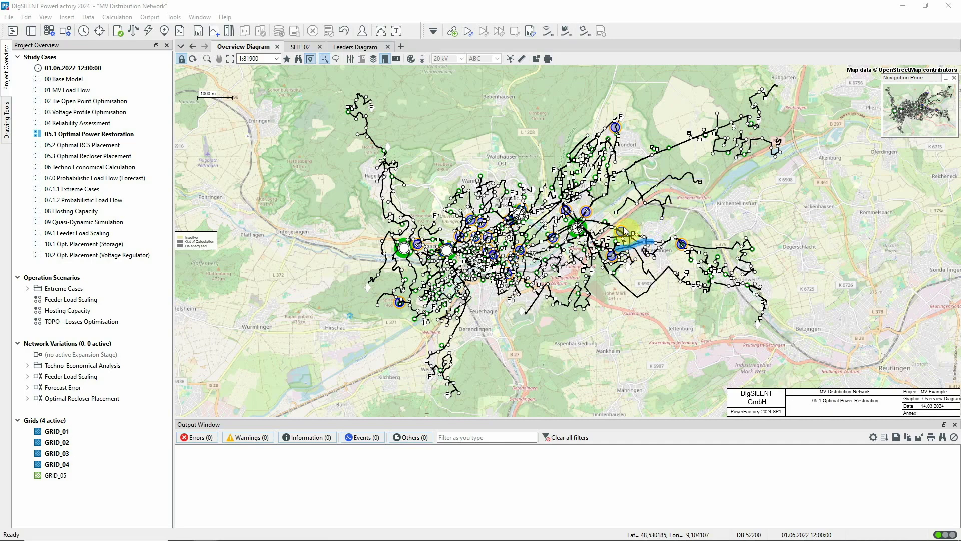
- Show the Feeders Diagram and open the Optimal Power Restoration command beside the feeder being studied
{"action": "left_click", "coordinate": [373, 46]}
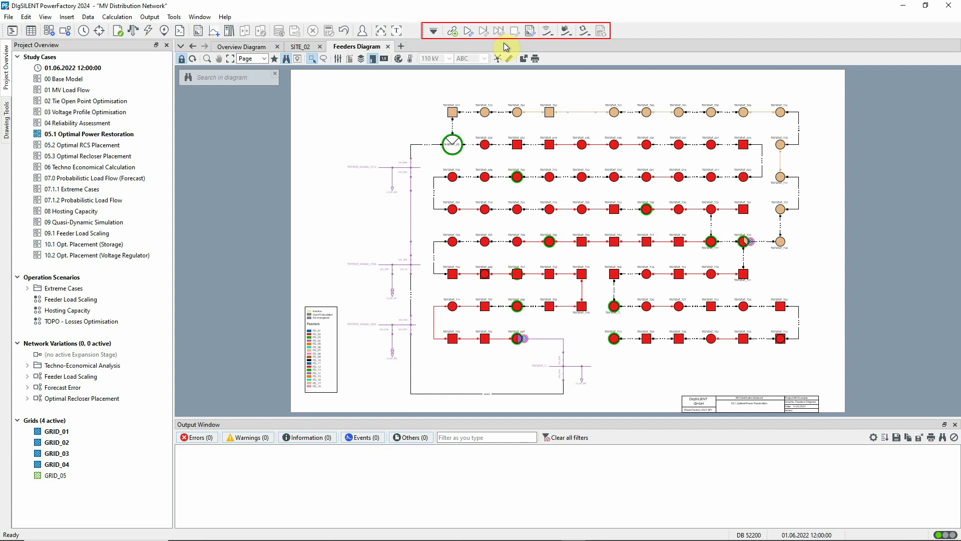
{"action": "left_click", "coordinate": [453, 31]}
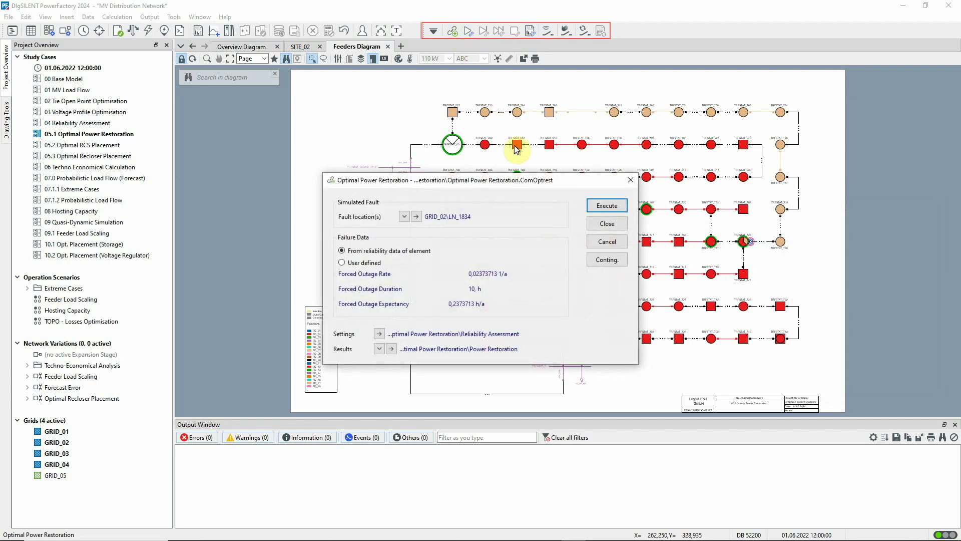
{"action": "left_click_drag", "start_coordinate": [530, 180], "coordinate": [770, 140]}
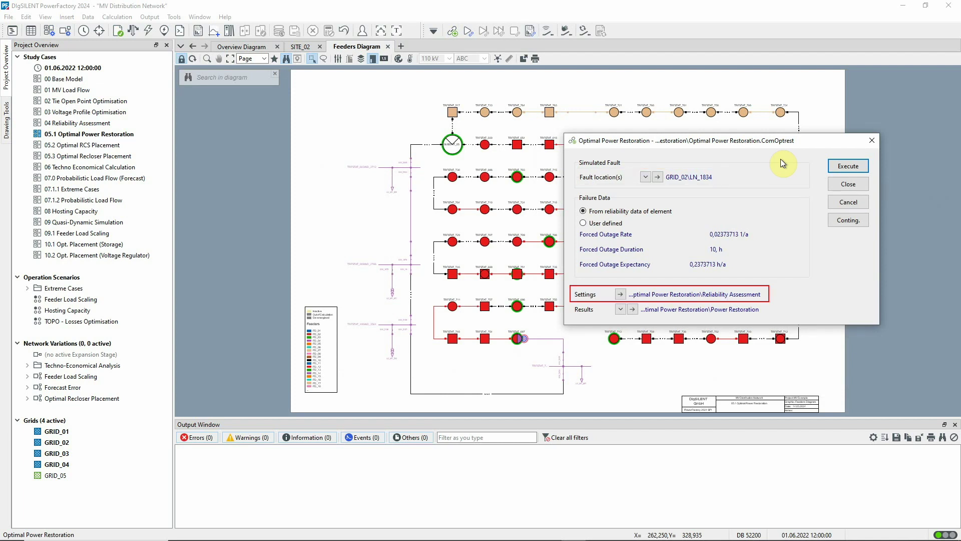
- Open the command's Reliability Assessment settings and review the restoration options, including the Stage 1 tie open point optimisation choices
{"action": "left_click", "coordinate": [620, 294]}
{"action": "mouse_move", "coordinate": [691, 56]}
{"action": "left_mouse_down"}
{"action": "mouse_move", "coordinate": [707, 146]}
{"action": "mouse_move", "coordinate": [731, 149]}
{"action": "left_mouse_up"}
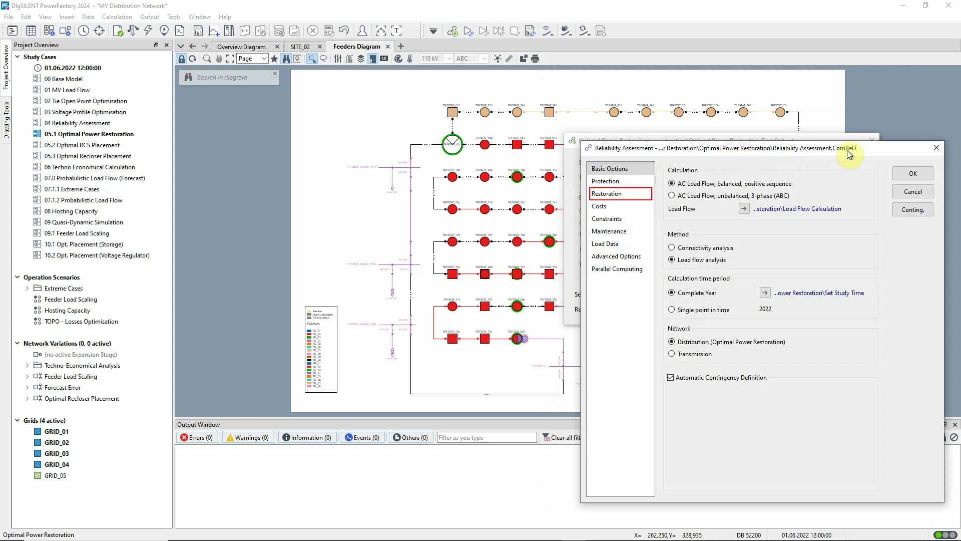
{"action": "left_click", "coordinate": [632, 193]}
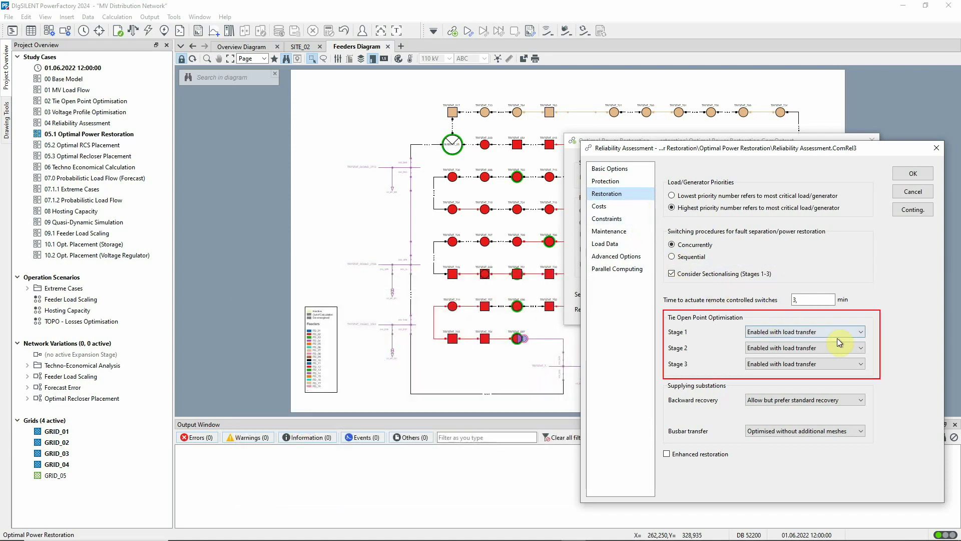
{"action": "left_click", "coordinate": [861, 331]}
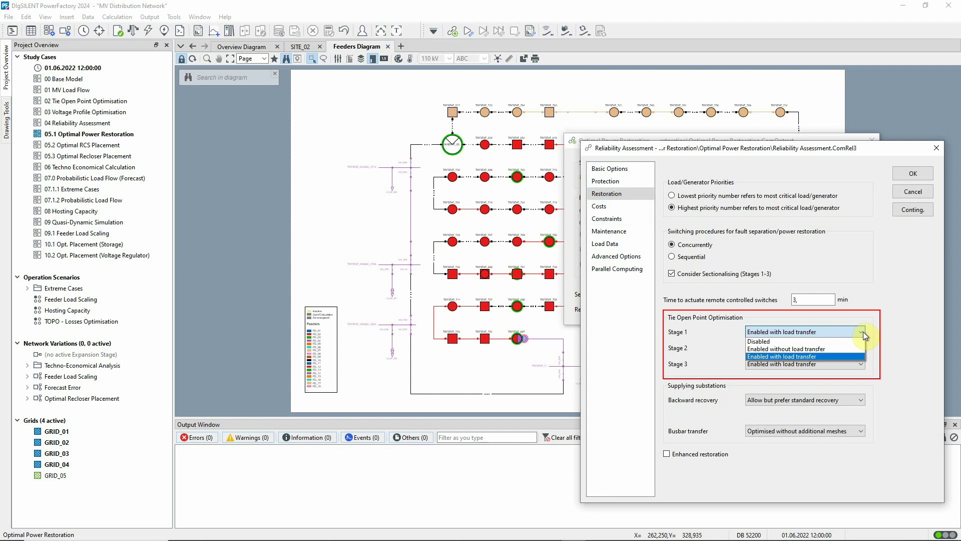
{"action": "left_click", "coordinate": [863, 331]}
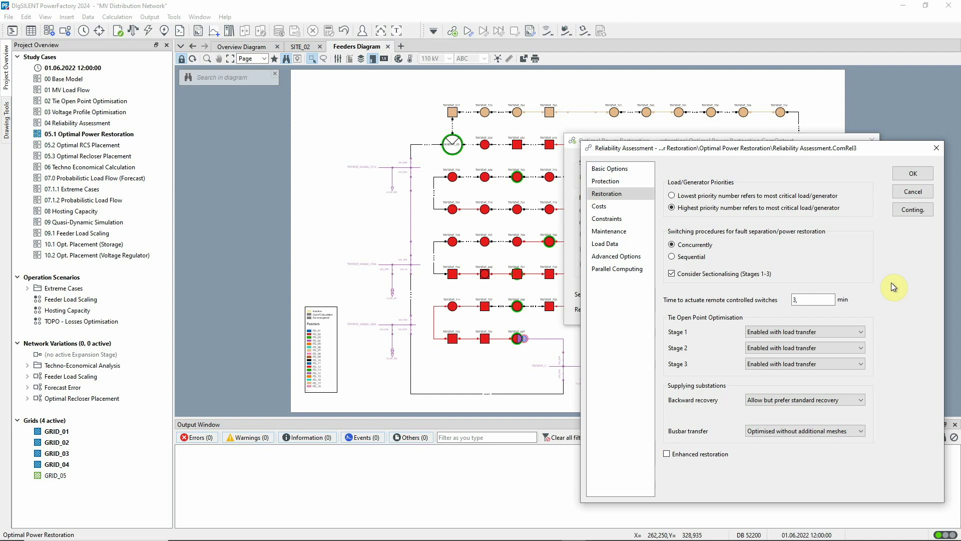
- Review the constraints and the planned outages used for maintenance, and leave the Reliability Assessment settings without saving
{"action": "left_click", "coordinate": [607, 218]}
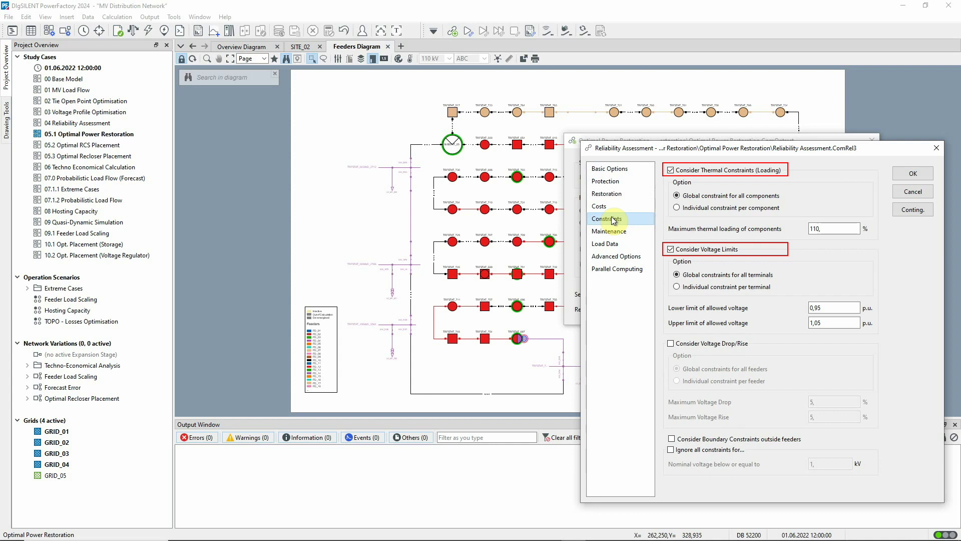
{"action": "left_click", "coordinate": [623, 232]}
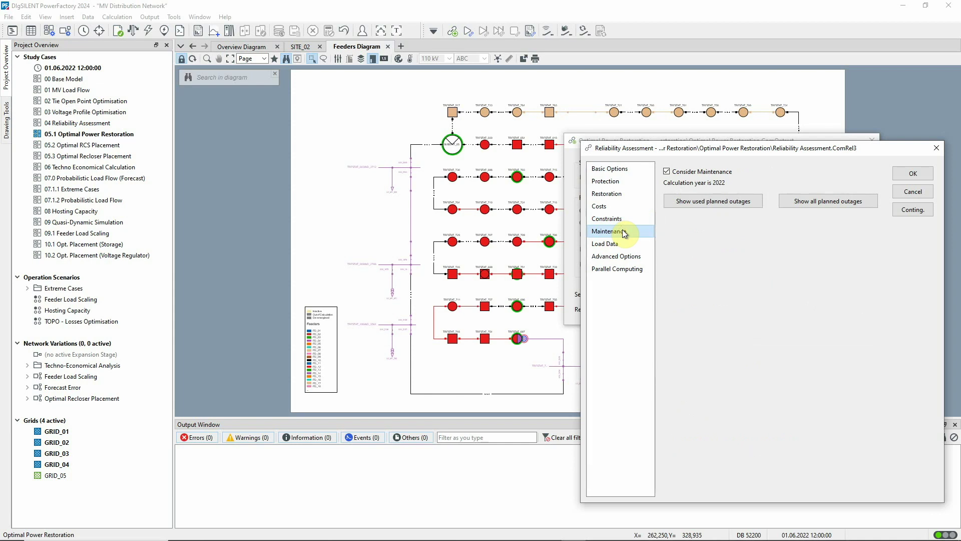
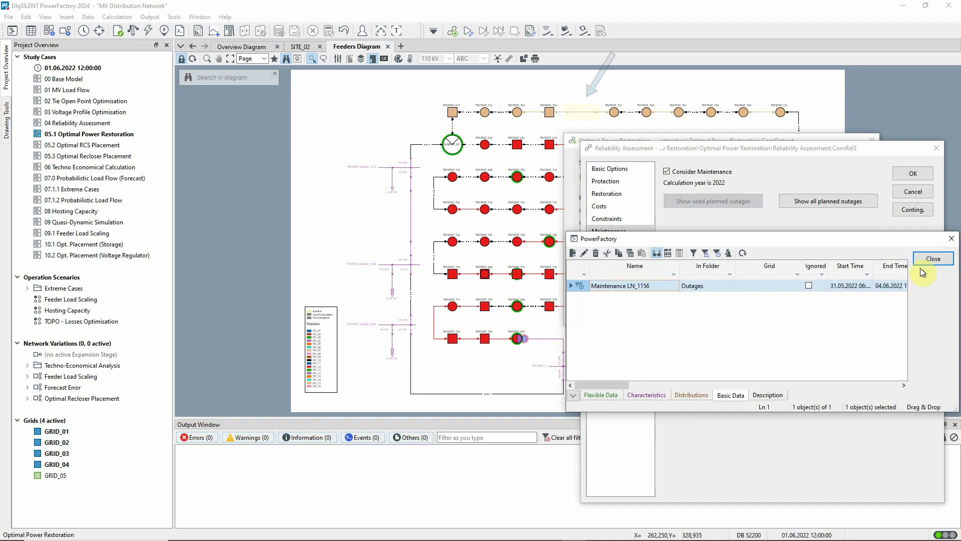
{"action": "left_click", "coordinate": [923, 258]}
{"action": "left_click", "coordinate": [923, 192]}
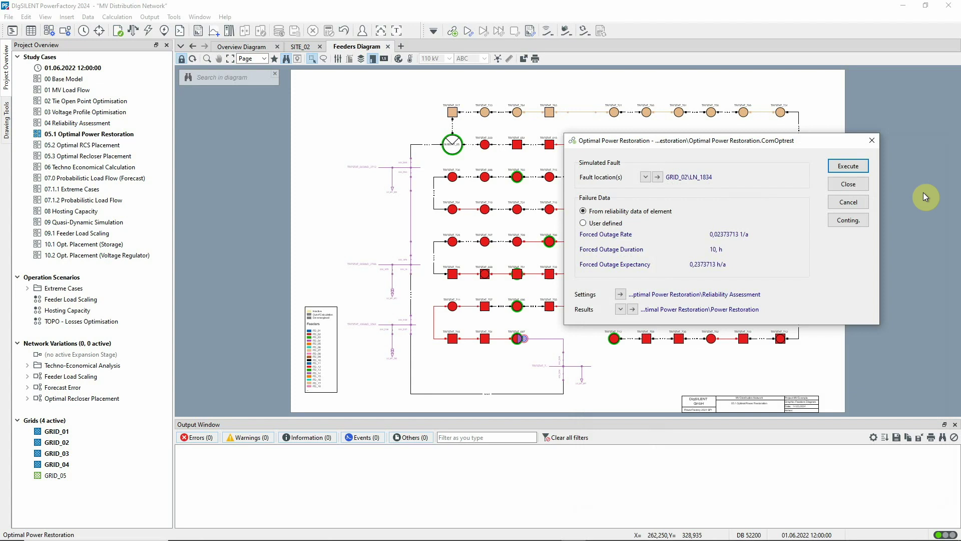
- Calculate the optimal power restoration for the fault on LN_1834 and generate the Recovery Scheme report for contingency n-1
{"action": "left_click", "coordinate": [857, 167]}
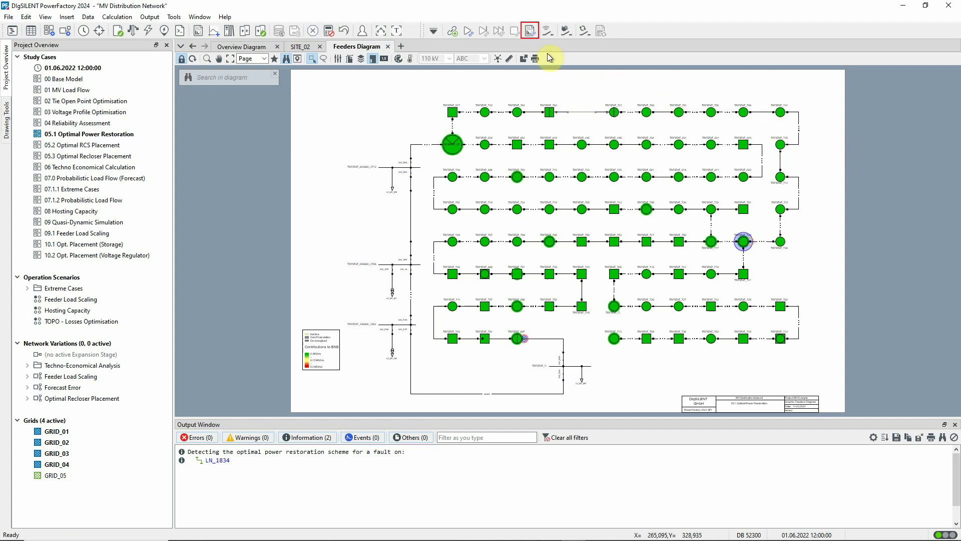
{"action": "left_click", "coordinate": [530, 32]}
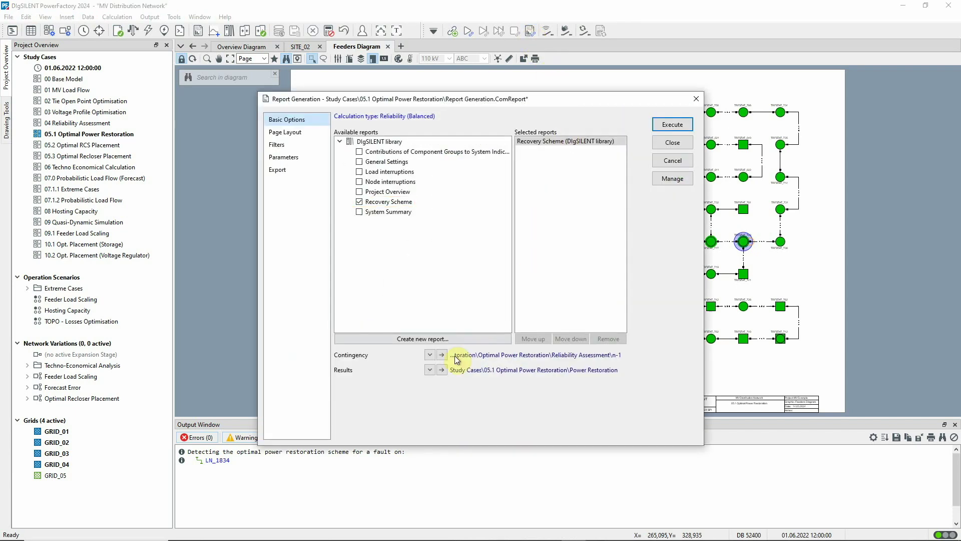
{"action": "left_click", "coordinate": [431, 354]}
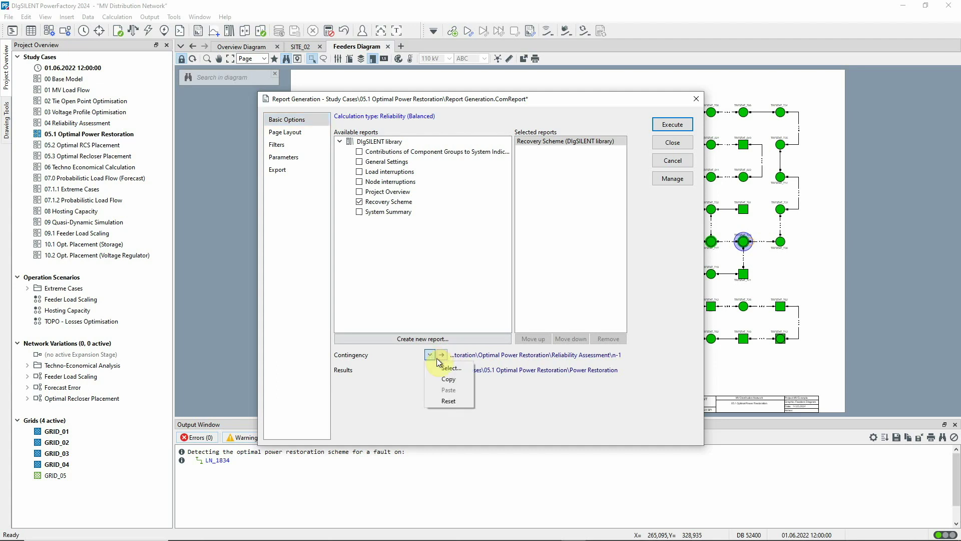
{"action": "left_click", "coordinate": [445, 368]}
{"action": "left_click", "coordinate": [298, 245]}
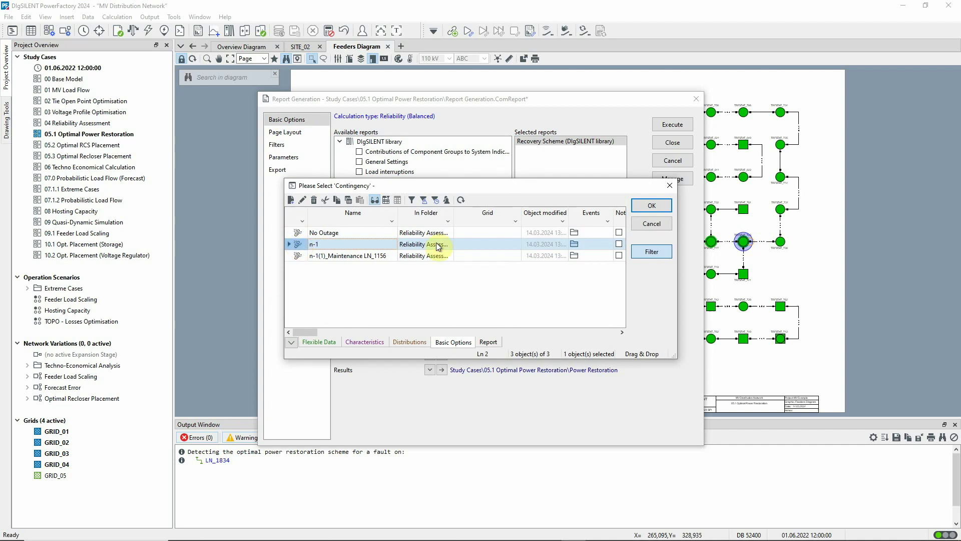
{"action": "left_click", "coordinate": [646, 205]}
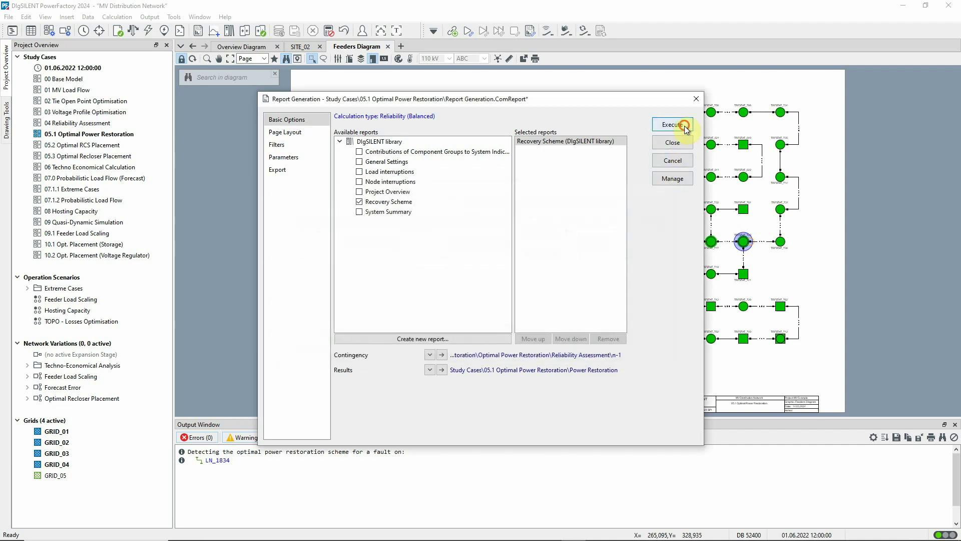
{"action": "left_click", "coordinate": [684, 125]}
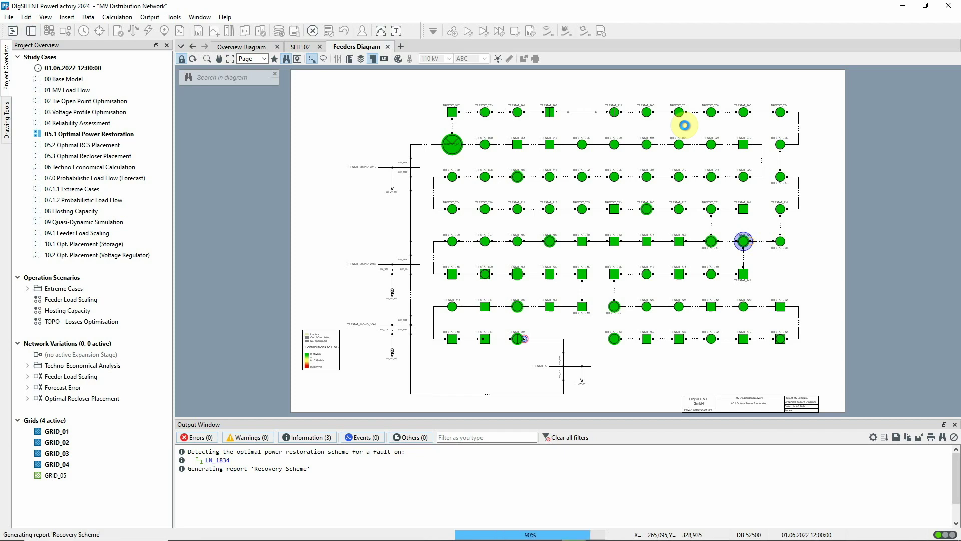
- Dock the Recovery Scheme report in its own group beside the Feeders Diagram and give the diagram more width
{"action": "left_click_drag", "start_coordinate": [319, 163], "coordinate": [521, 85]}
{"action": "right_click", "coordinate": [430, 46]}
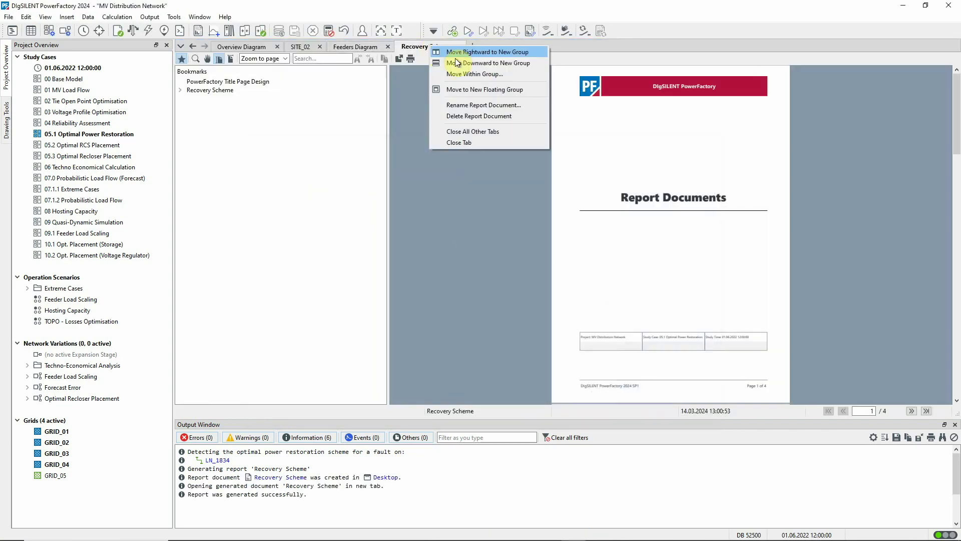
{"action": "left_click", "coordinate": [468, 52]}
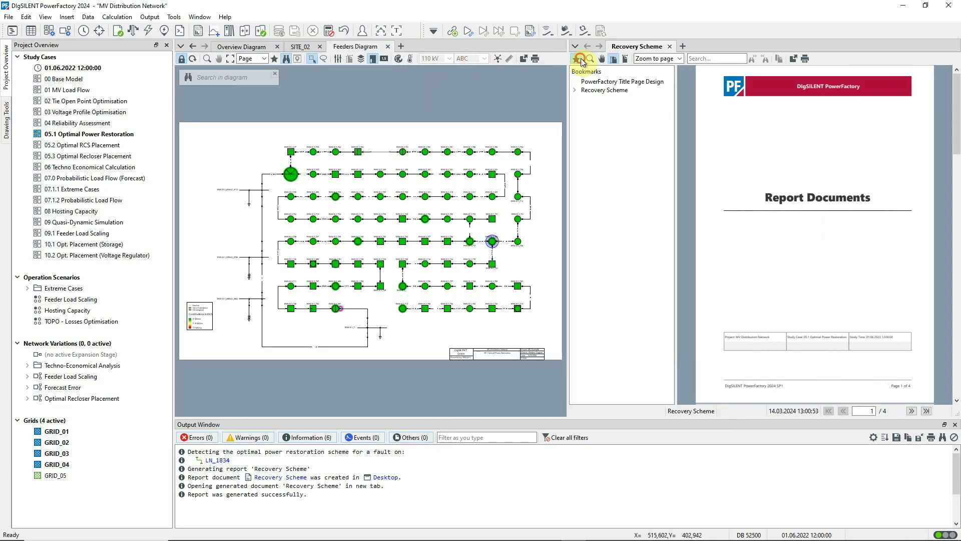
{"action": "left_click_drag", "start_coordinate": [569, 75], "coordinate": [648, 79]}
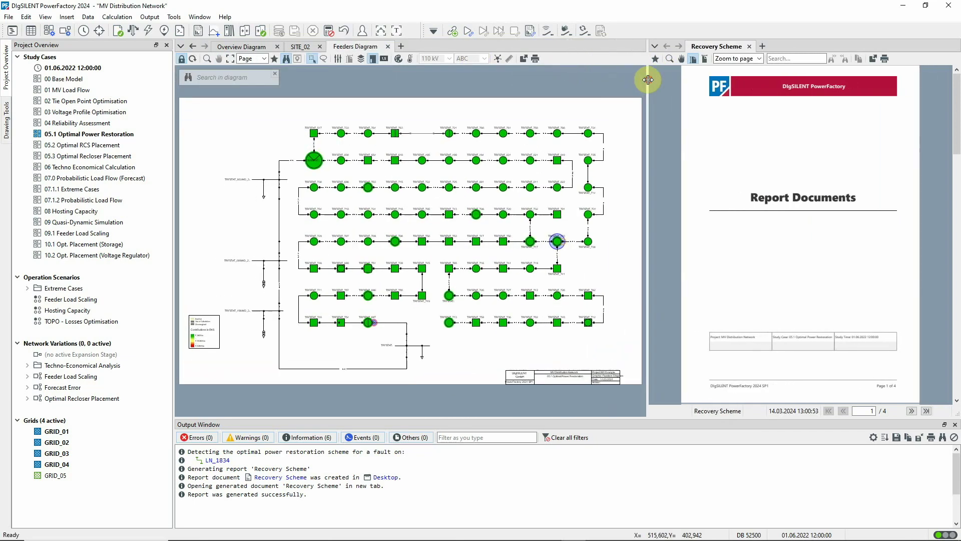
- Examine the recovery scheme table on page 3 of the report at 100% zoom
{"action": "scroll", "coordinate": [951, 150], "scroll_direction": "down", "scroll_amount": 10}
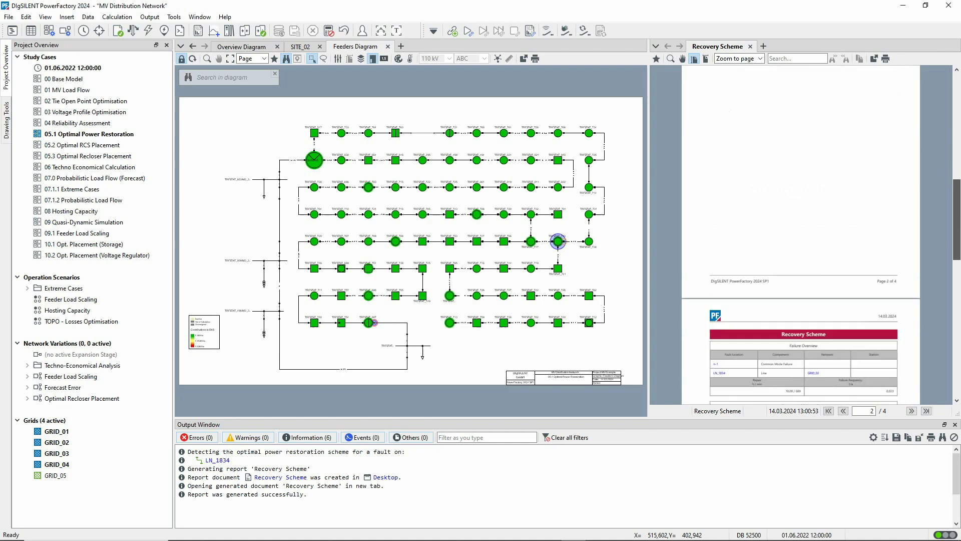
{"action": "scroll", "coordinate": [801, 236], "scroll_direction": "down", "scroll_amount": 4}
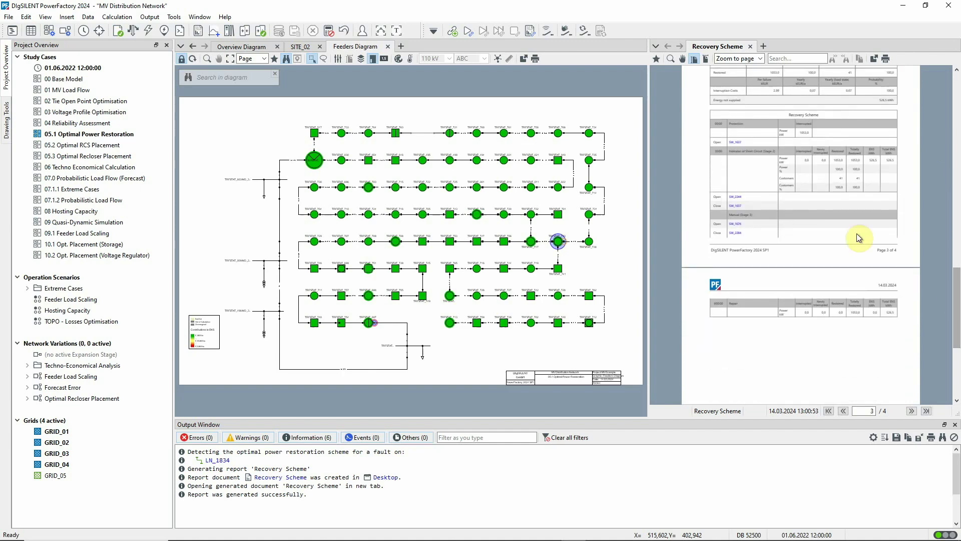
{"action": "scroll", "coordinate": [794, 122], "scroll_direction": "up", "scroll_amount": 3}
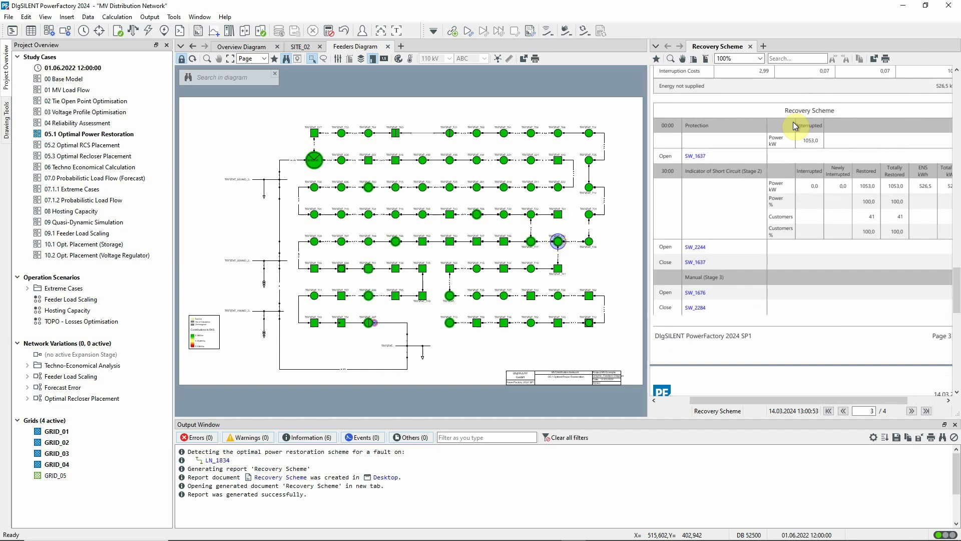
- Set the Feeders Diagram zoom to 39% and start the restoration trace for contingency n-1
{"action": "double_click", "coordinate": [245, 59]}
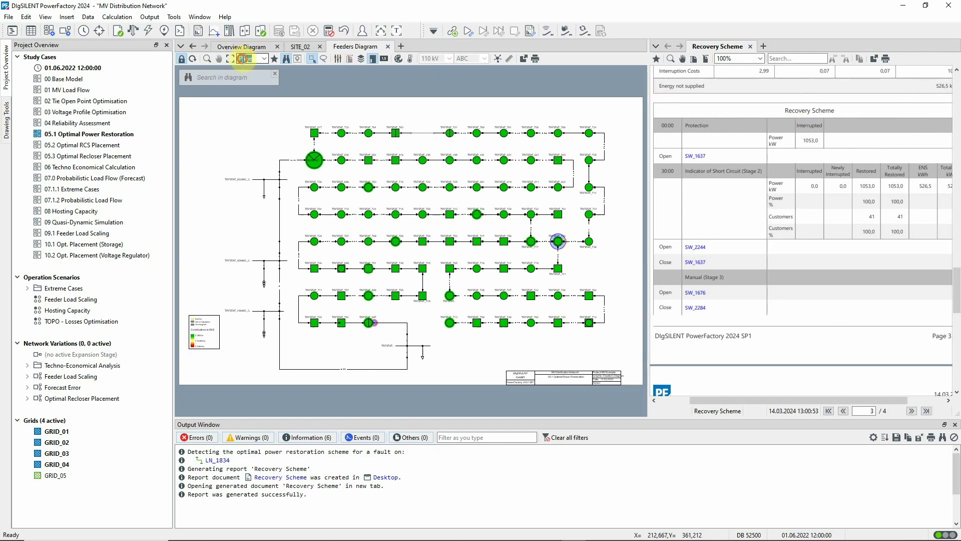
{"action": "type", "text": "39"}
{"action": "key", "text": "Return"}
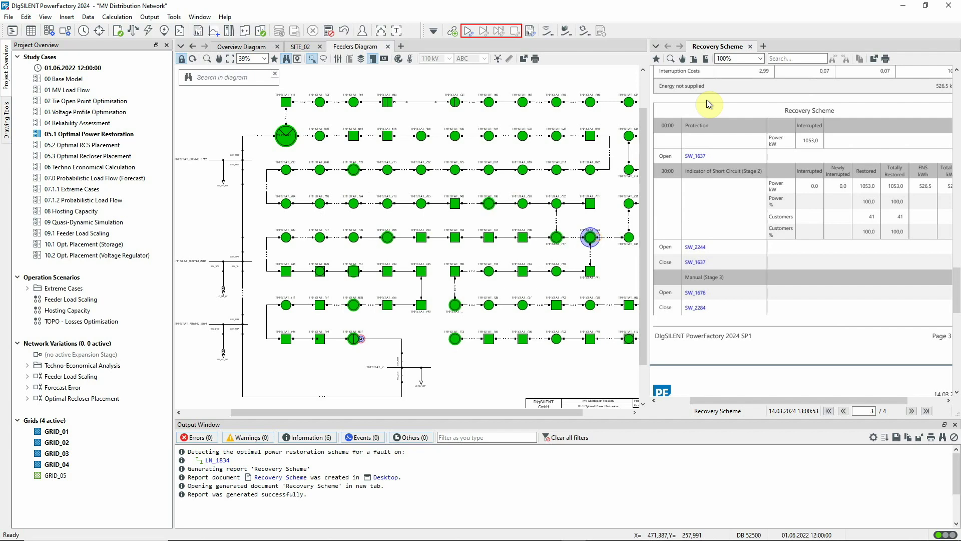
{"action": "left_click", "coordinate": [468, 31]}
{"action": "left_click", "coordinate": [300, 244]}
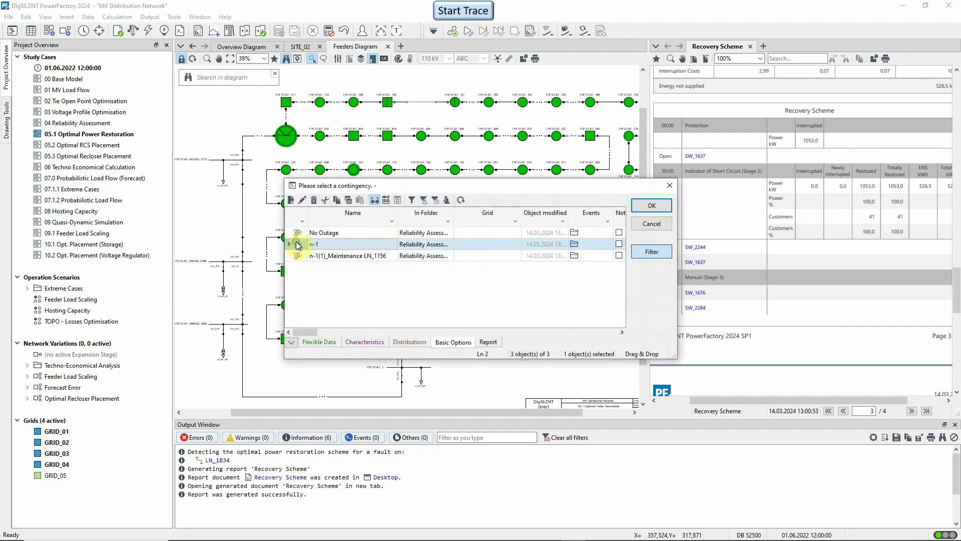
{"action": "left_click", "coordinate": [640, 205]}
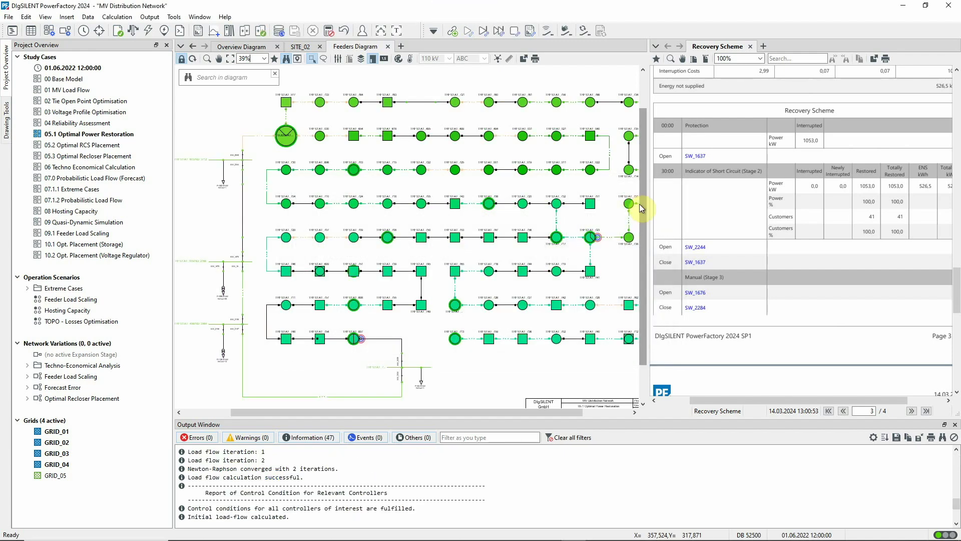
- Advance the n-1 trace one step at a time through the protection and switching actions, and stop the trace
{"action": "left_click", "coordinate": [483, 31]}
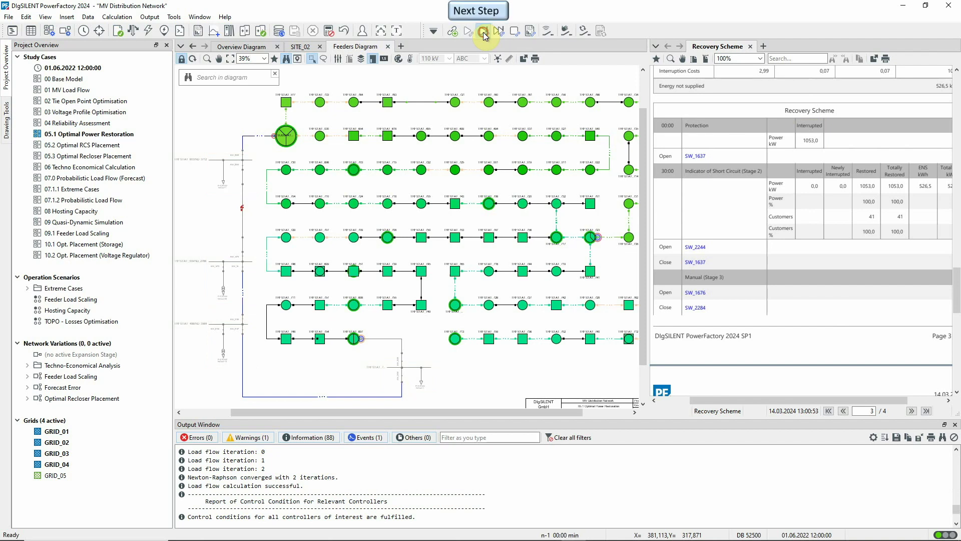
{"action": "left_click", "coordinate": [484, 33]}
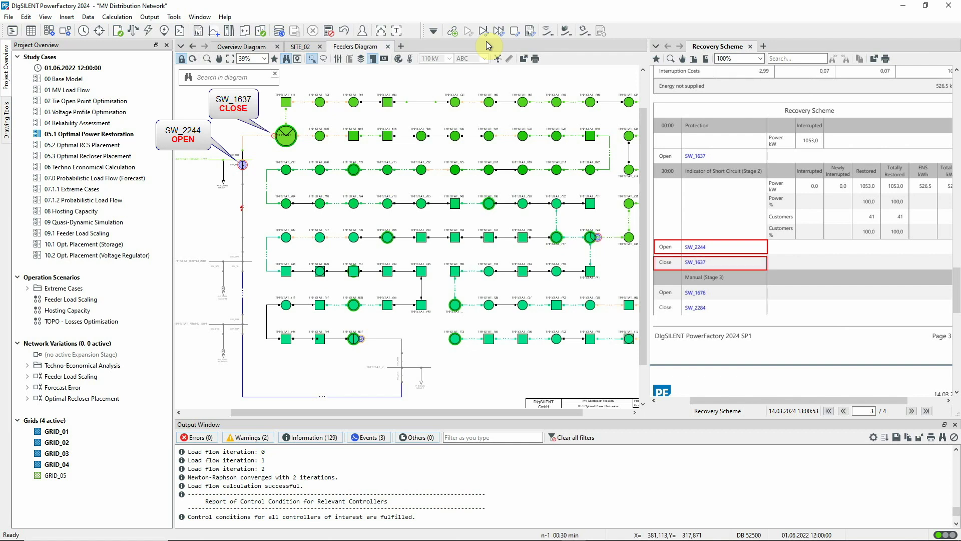
{"action": "left_click", "coordinate": [486, 41]}
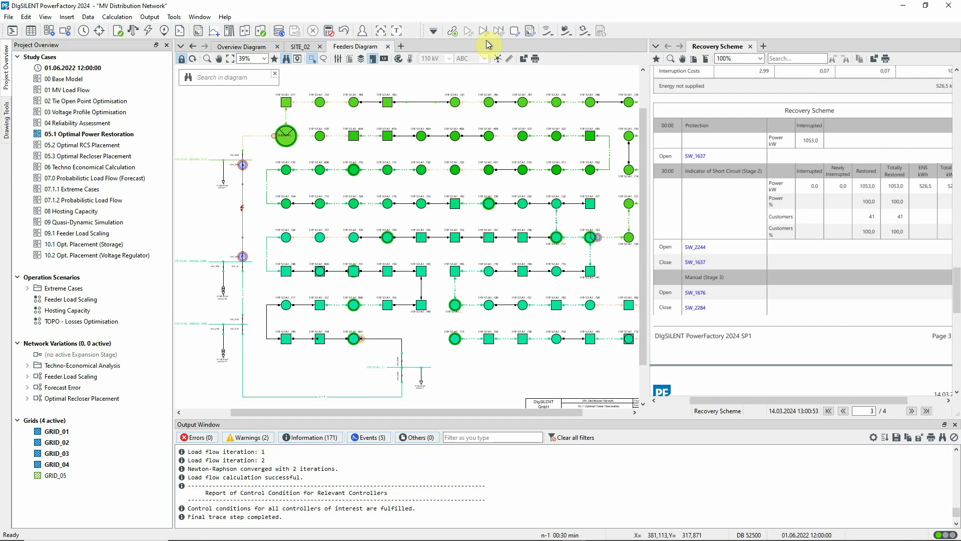
{"action": "left_click", "coordinate": [514, 31]}
- Generate another Recovery Scheme report for the contingency n-1(1)_Maintenance LN_1156
{"action": "left_click", "coordinate": [530, 31]}
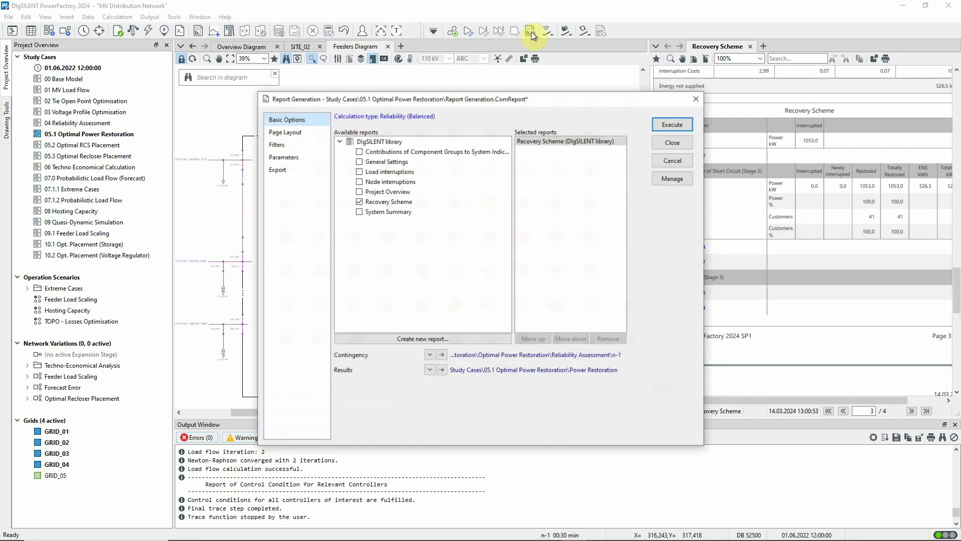
{"action": "left_click", "coordinate": [429, 354]}
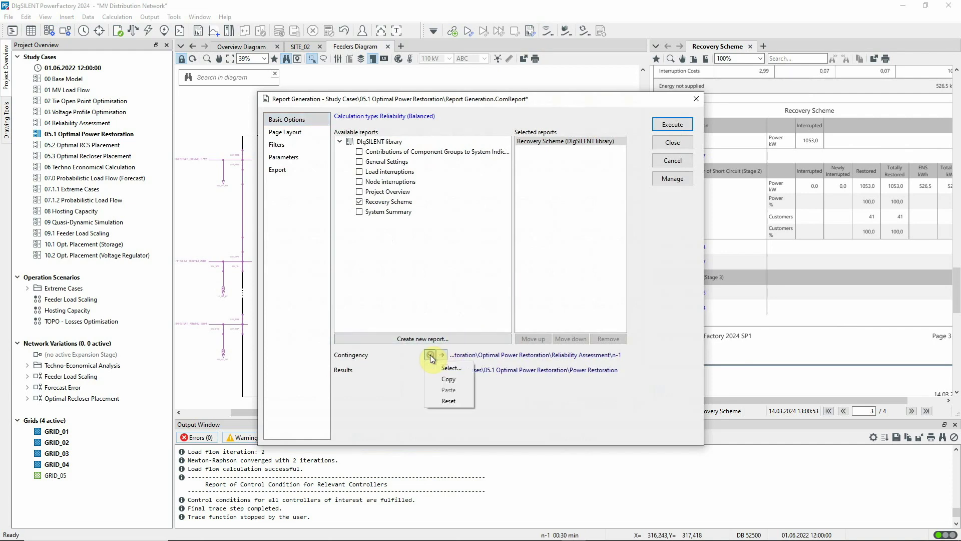
{"action": "left_click", "coordinate": [434, 371]}
{"action": "left_click", "coordinate": [301, 257]}
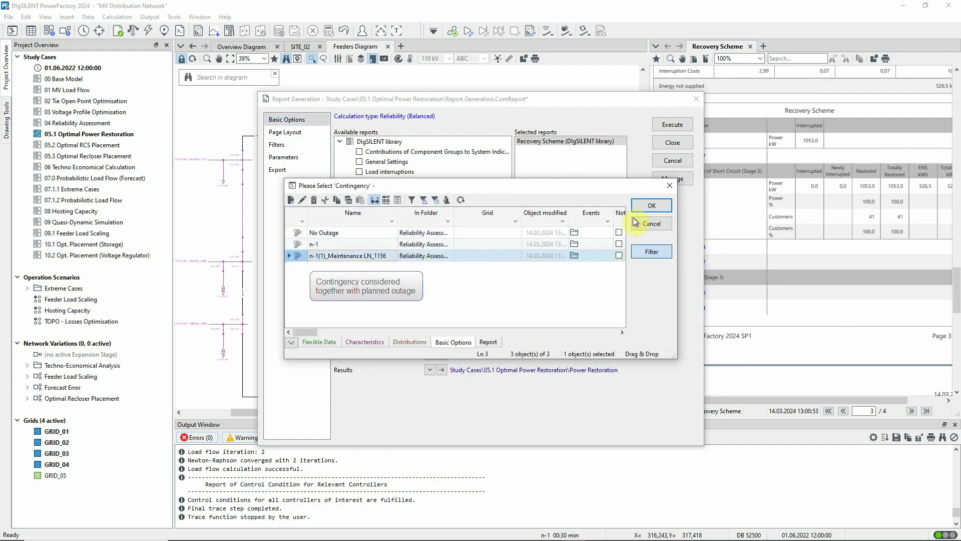
{"action": "left_click", "coordinate": [652, 206]}
{"action": "left_click", "coordinate": [672, 125]}
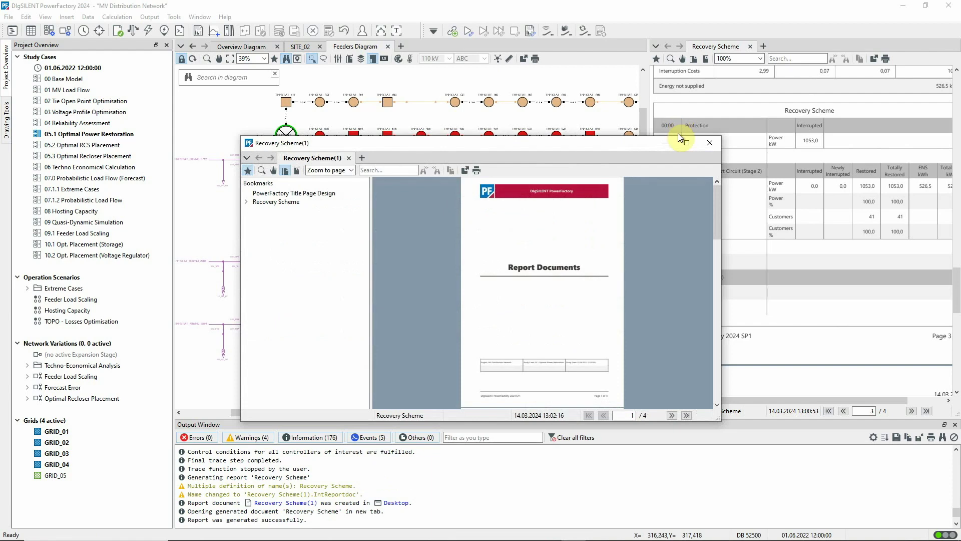
- Dock the new report alongside the first one, hide its bookmarks and show its Recovery Scheme page
{"action": "left_click_drag", "start_coordinate": [313, 158], "coordinate": [734, 46]}
{"action": "left_click", "coordinate": [657, 58]}
{"action": "scroll", "coordinate": [834, 100], "scroll_direction": "down", "scroll_amount": 10}
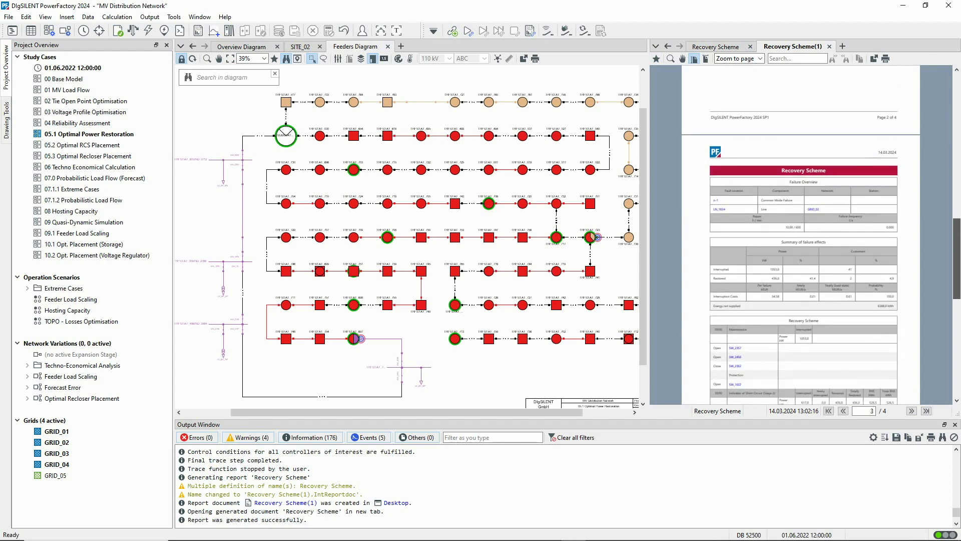
- Enlarge the new report's switching table on page 3 to 80% and start the restoration trace for contingency n-1(1)_Maintenance LN_1156
{"action": "scroll", "coordinate": [816, 294], "scroll_direction": "down", "scroll_amount": 4}
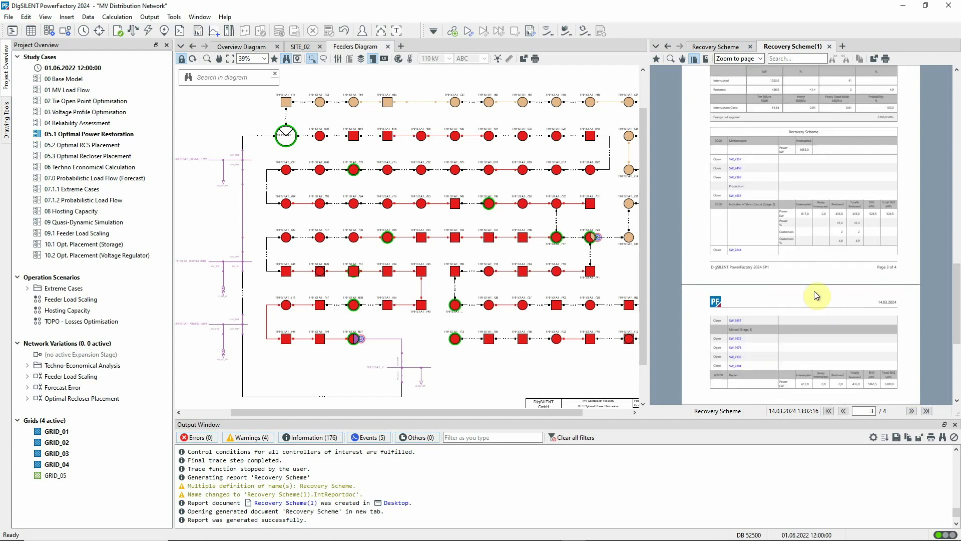
{"action": "scroll", "coordinate": [814, 290], "scroll_direction": "up", "scroll_amount": 2}
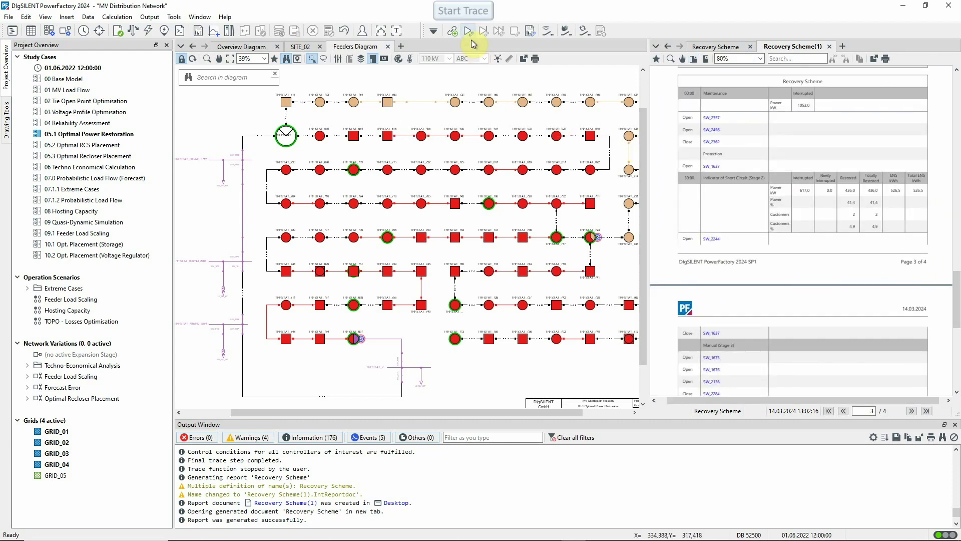
{"action": "left_click", "coordinate": [467, 31]}
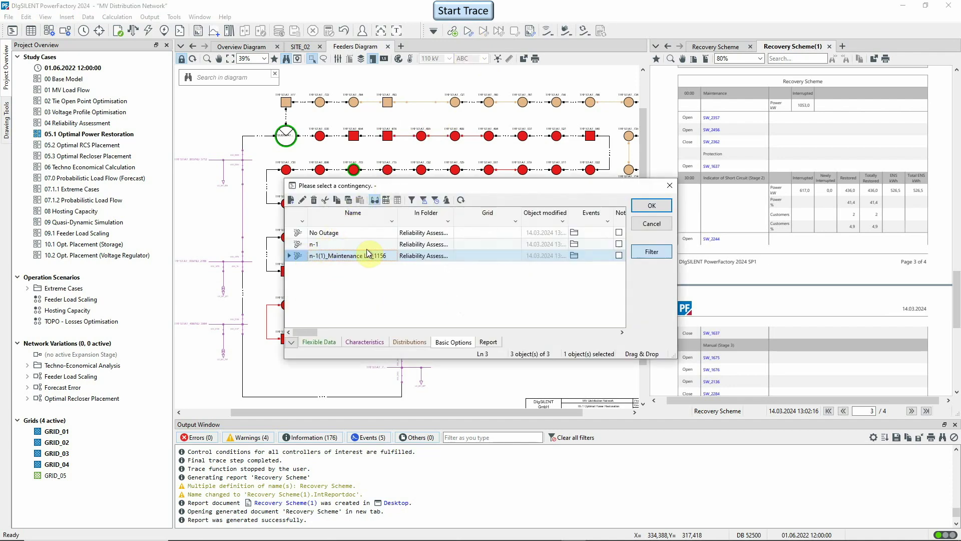
{"action": "left_click", "coordinate": [648, 206]}
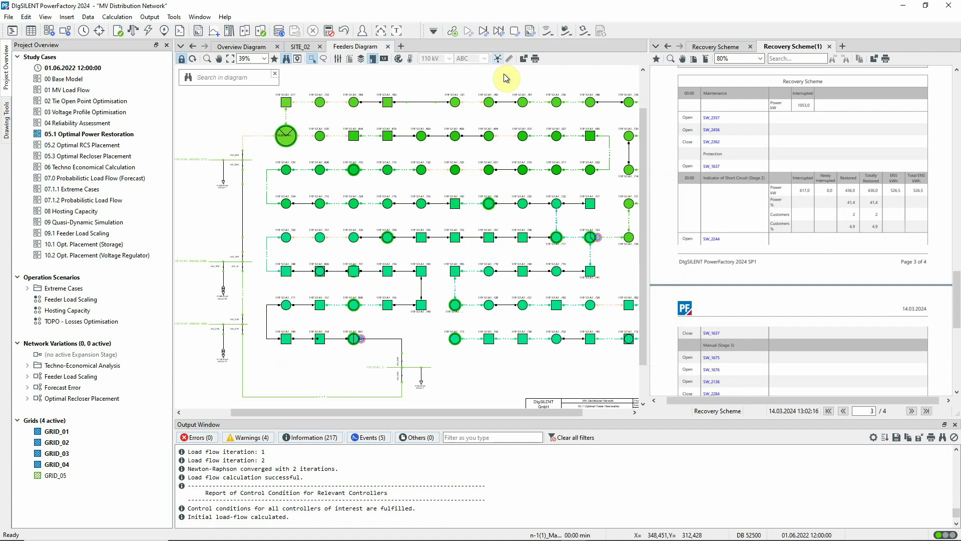
- Advance the maintenance contingency trace one step at a time through its final step, and show the remaining switching actions on report page 4
{"action": "left_click", "coordinate": [484, 31]}
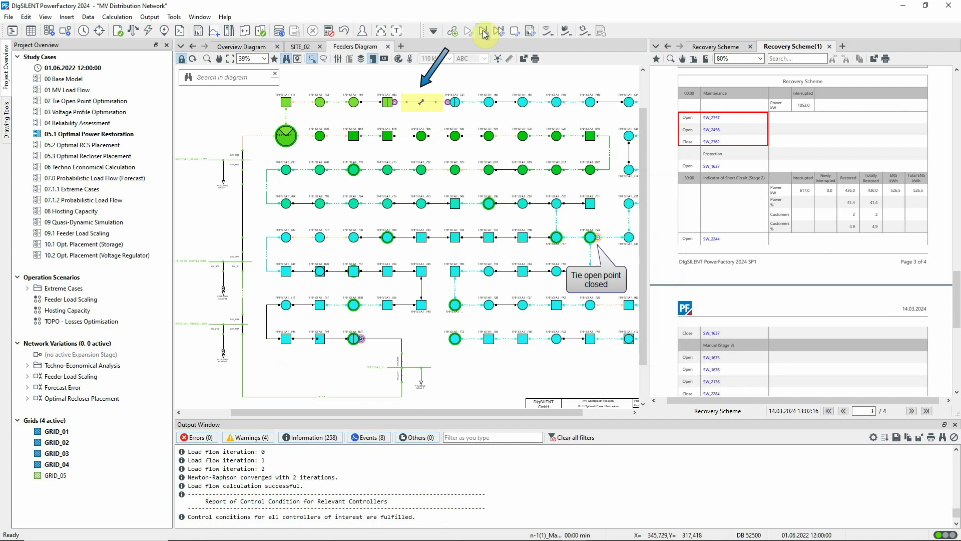
{"action": "left_click", "coordinate": [483, 31]}
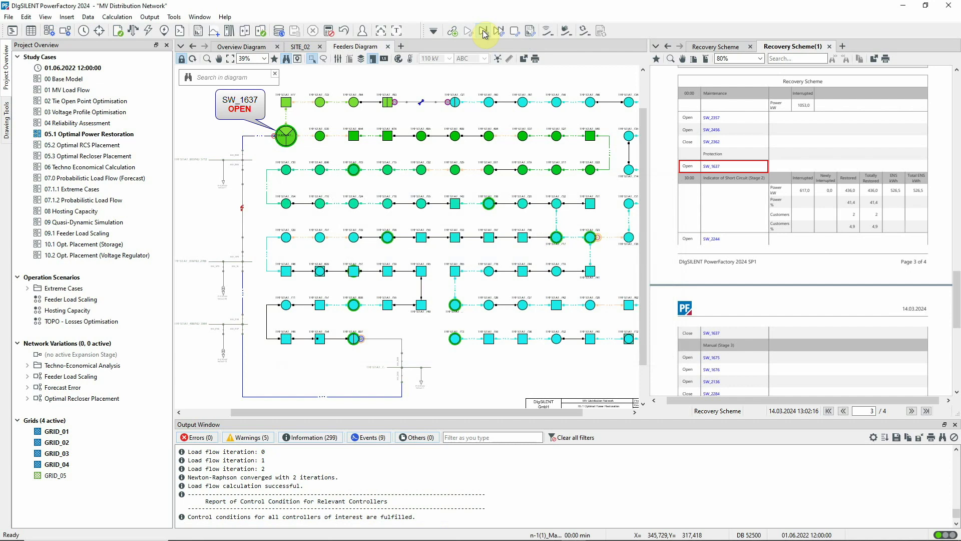
{"action": "left_click", "coordinate": [483, 31]}
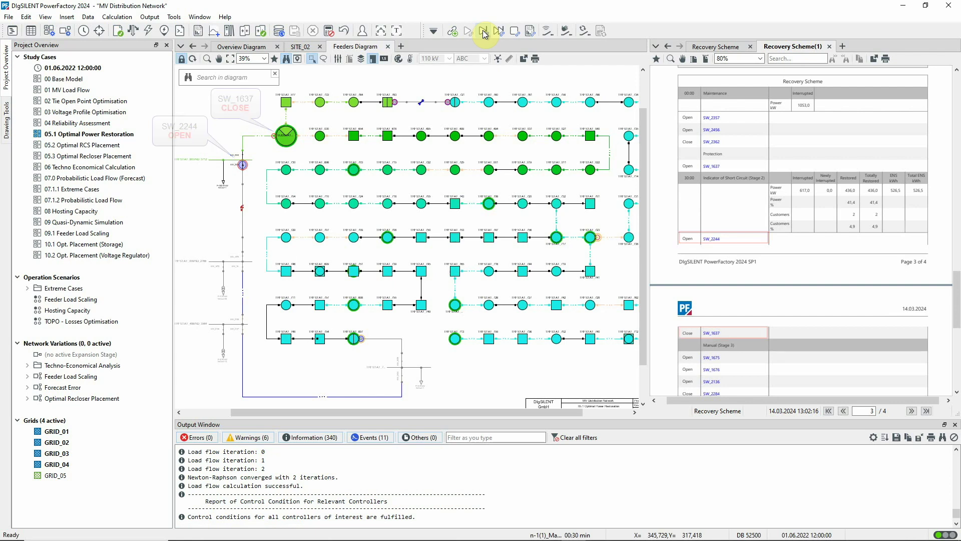
{"action": "left_click", "coordinate": [484, 31]}
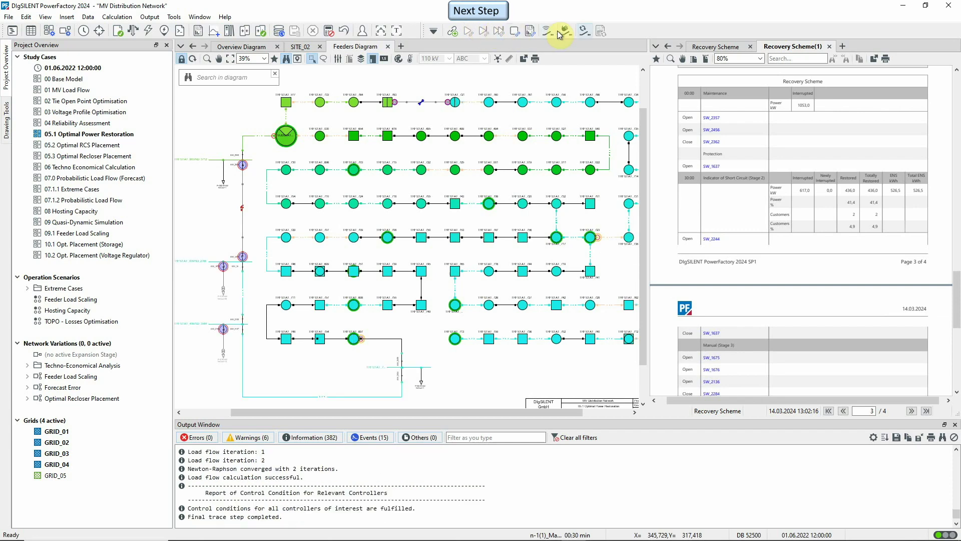
{"action": "left_click_drag", "start_coordinate": [955, 307], "coordinate": [954, 334]}
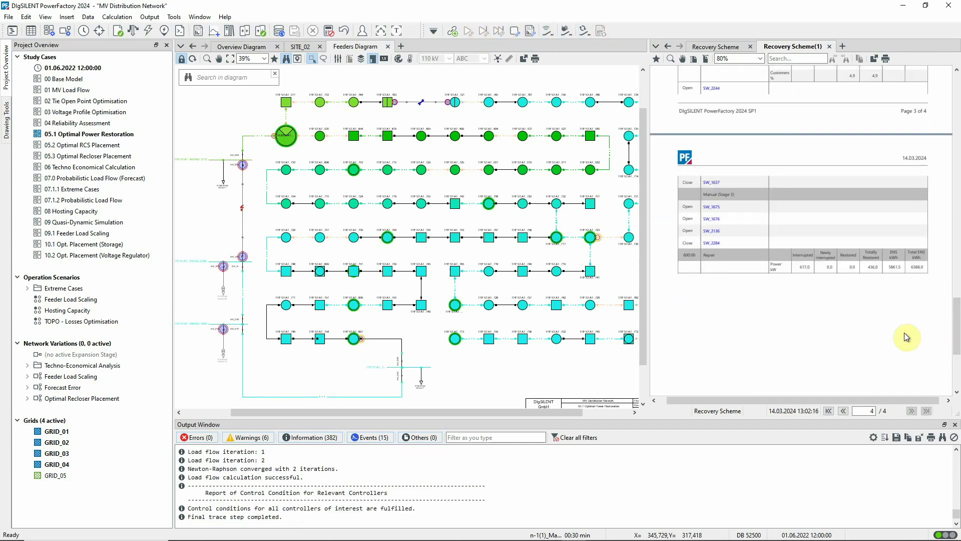